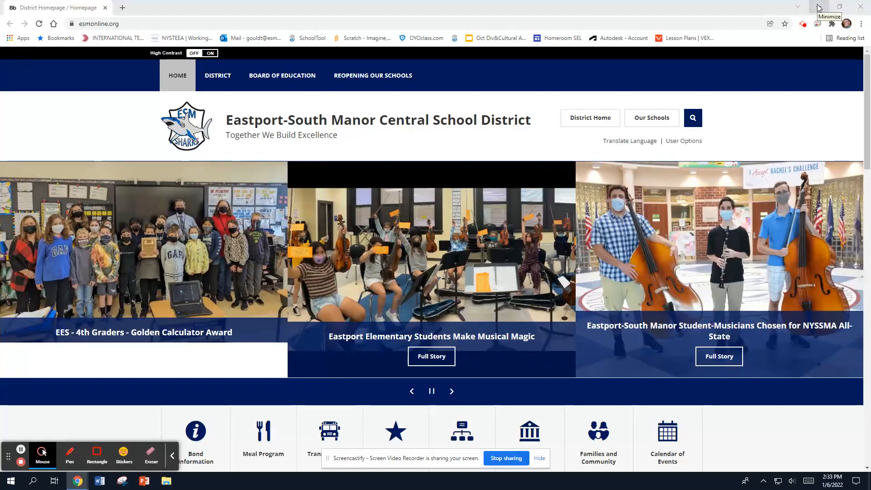
Minimize the browser and launch Silhouette Studio from the Start menu's Silhouette America folder
{"action": "left_click", "coordinate": [819, 8]}
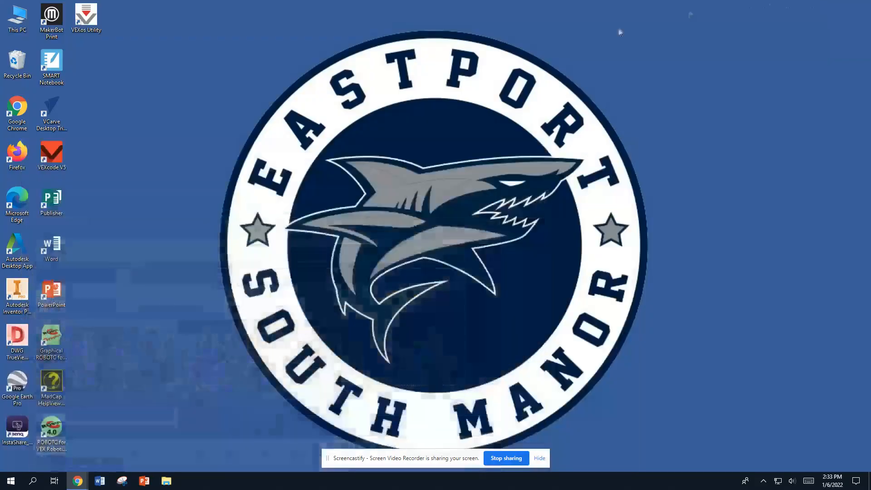
{"action": "left_click", "coordinate": [7, 482]}
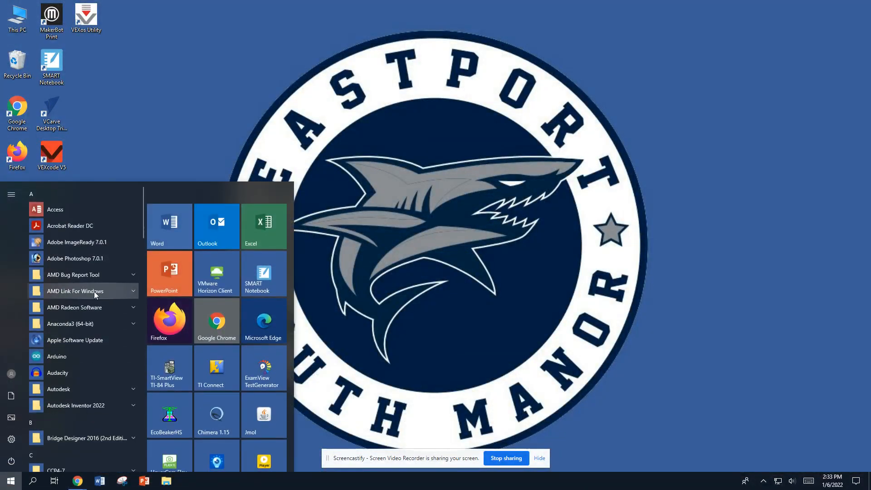
{"action": "scroll", "coordinate": [76, 283], "scroll_direction": "down", "scroll_amount": 10}
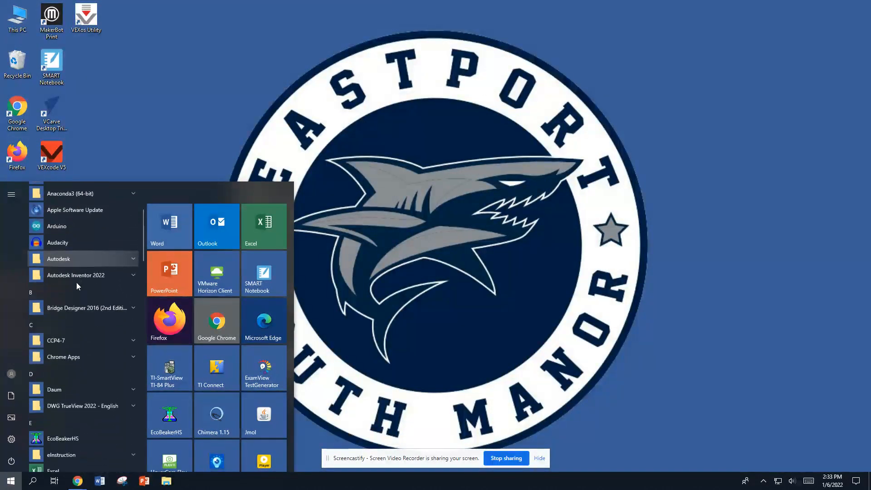
{"action": "scroll", "coordinate": [77, 290], "scroll_direction": "down", "scroll_amount": 5}
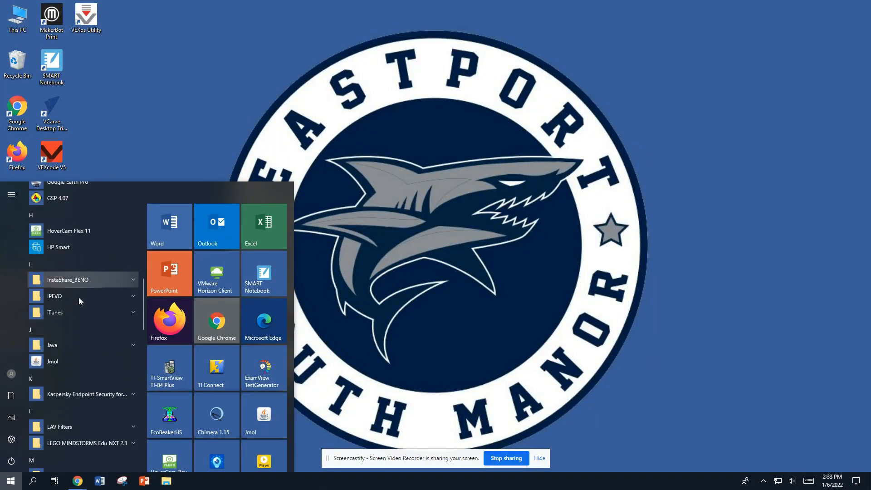
{"action": "scroll", "coordinate": [79, 297], "scroll_direction": "down", "scroll_amount": 10}
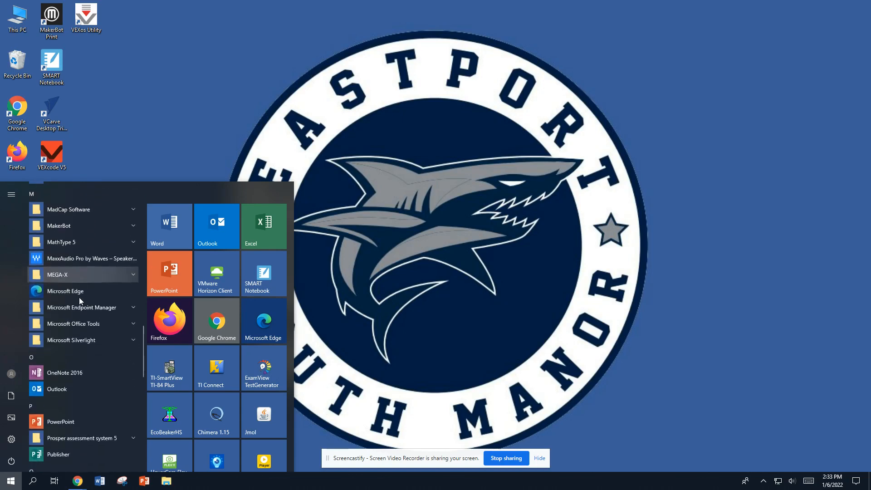
{"action": "scroll", "coordinate": [79, 298], "scroll_direction": "down", "scroll_amount": 6}
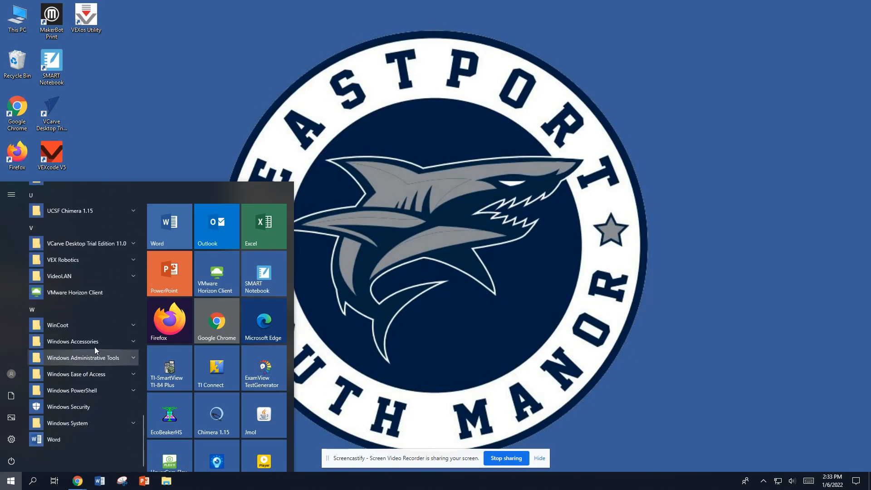
{"action": "scroll", "coordinate": [90, 335], "scroll_direction": "up", "scroll_amount": 4}
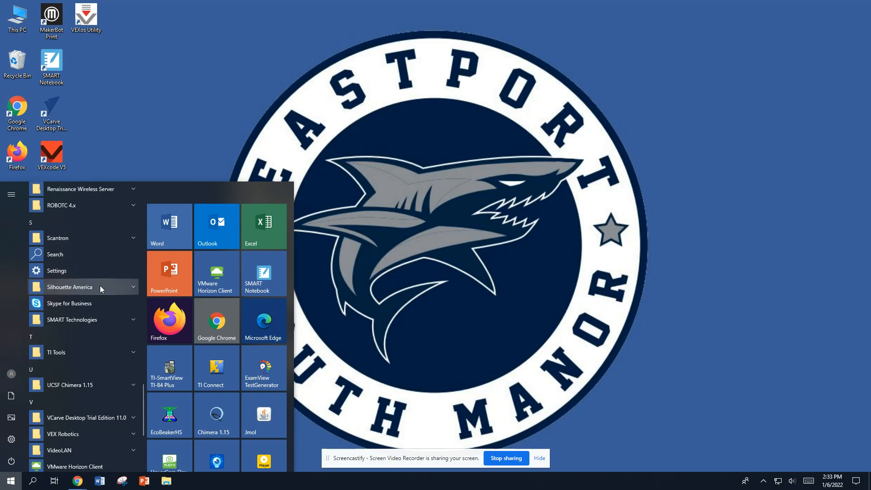
{"action": "left_click", "coordinate": [116, 286]}
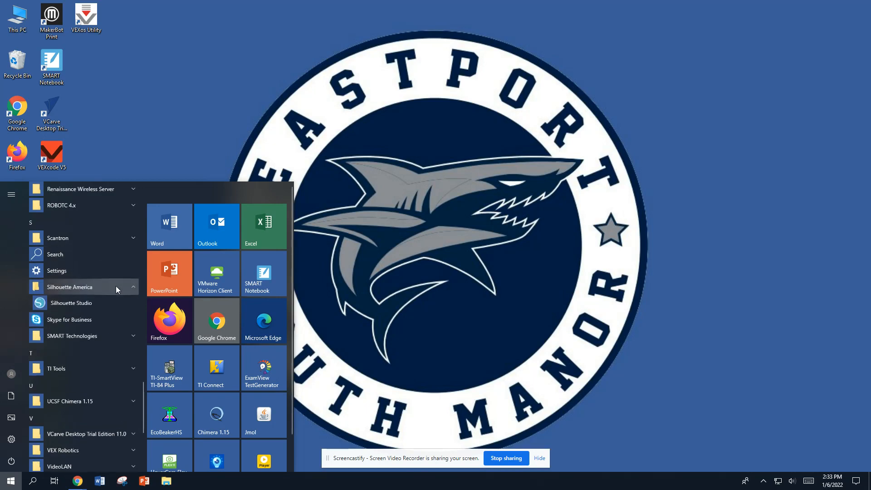
{"action": "left_click", "coordinate": [85, 304]}
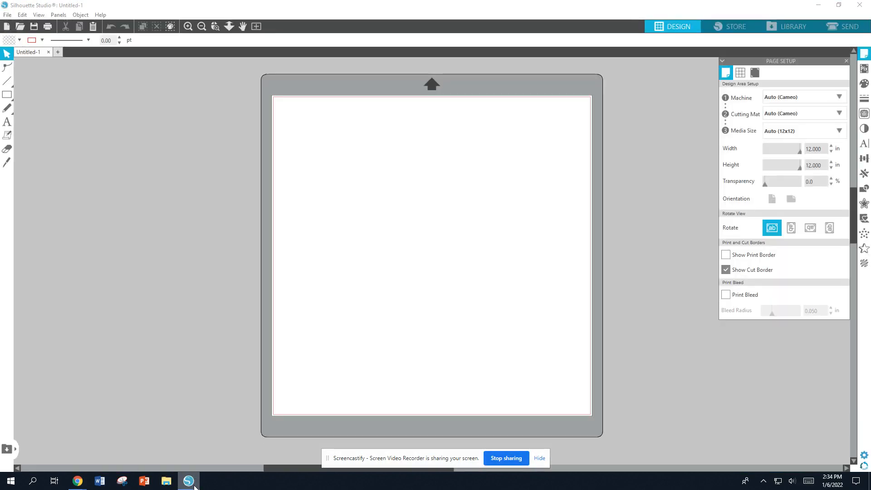
Turn on the grid display on the design page
{"action": "right_click", "coordinate": [188, 482]}
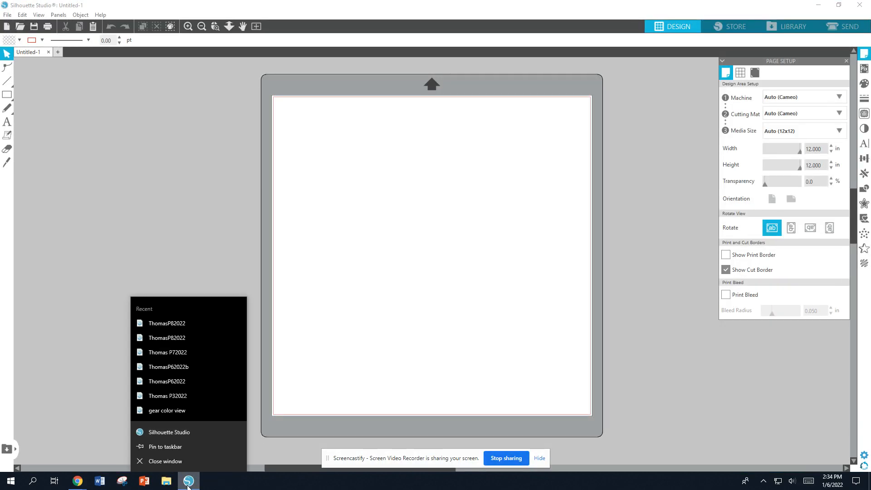
{"action": "left_click", "coordinate": [164, 430]}
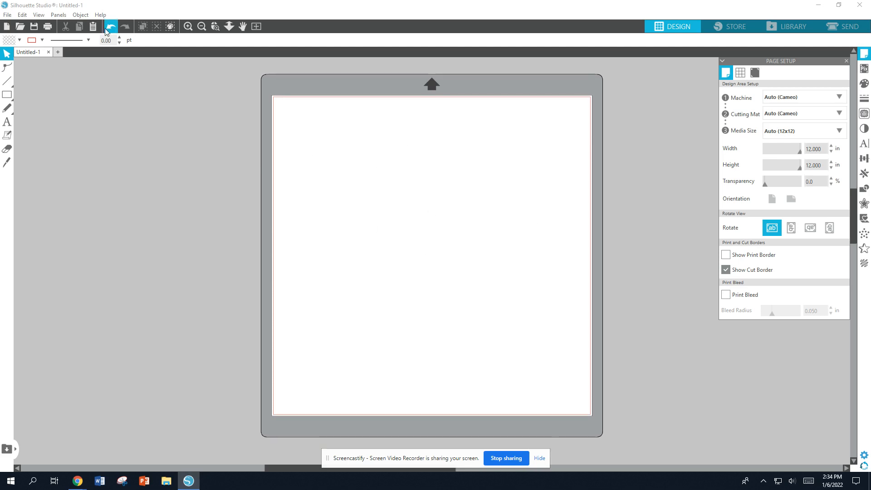
{"action": "left_click", "coordinate": [38, 15]}
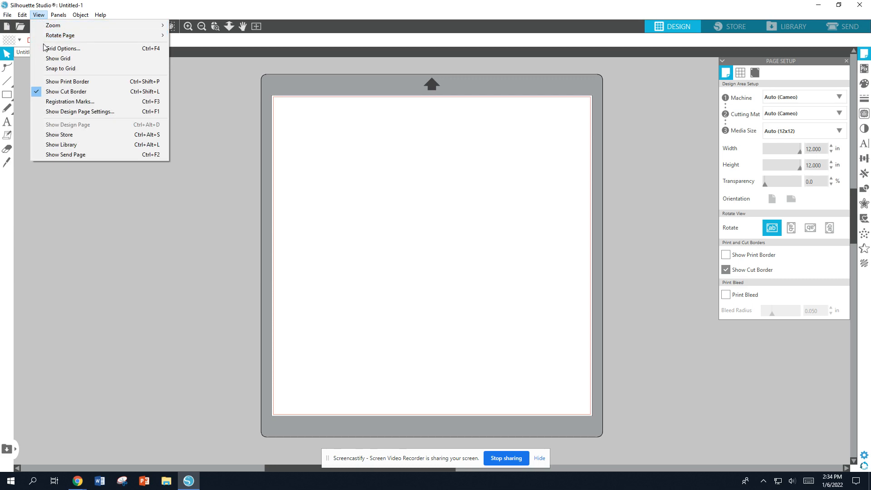
{"action": "left_click", "coordinate": [58, 58]}
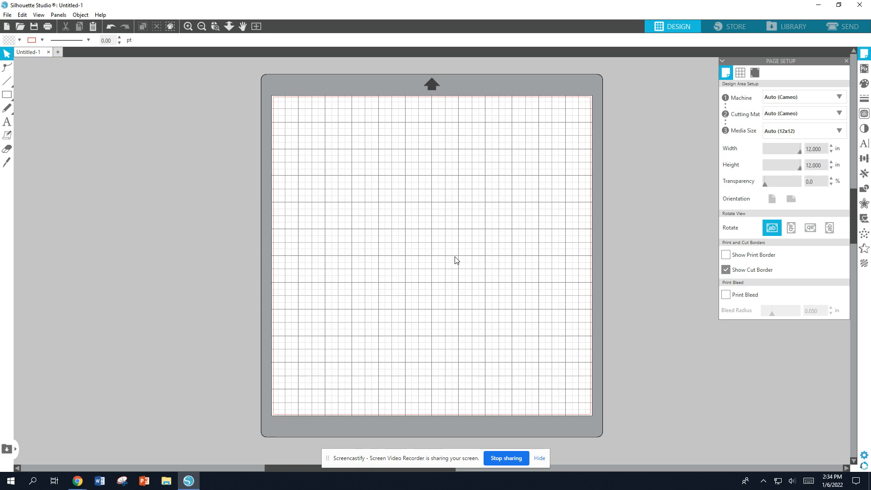
Zoom and pan around the cutting mat to view its upper area
{"action": "scroll", "coordinate": [474, 236], "scroll_direction": "left", "scroll_amount": 2}
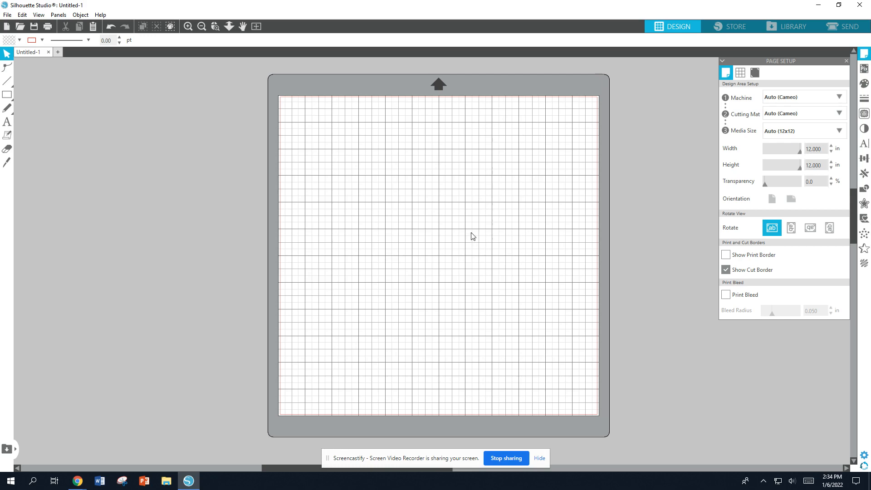
{"action": "scroll", "coordinate": [472, 235], "scroll_direction": "right", "scroll_amount": 1}
{"action": "scroll", "coordinate": [472, 236], "scroll_direction": "up", "scroll_amount": 2}
{"action": "scroll", "coordinate": [429, 165], "scroll_direction": "up", "scroll_amount": 4}
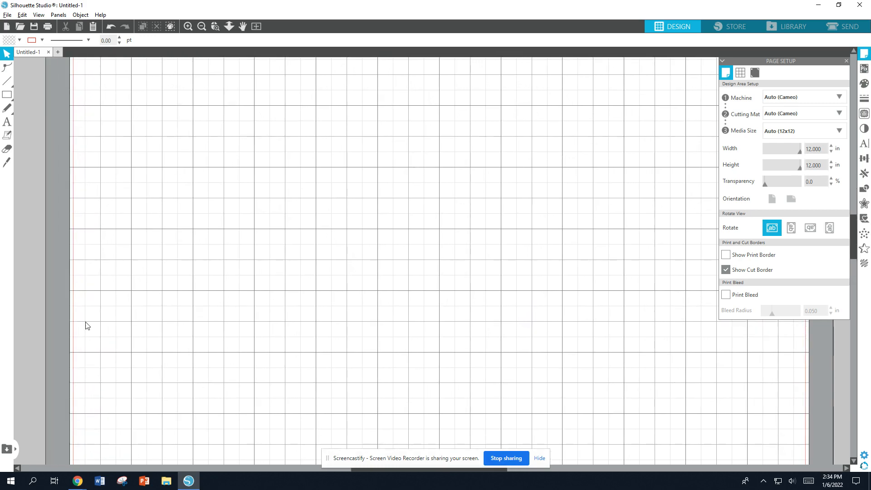
{"action": "scroll", "coordinate": [83, 326], "scroll_direction": "up", "scroll_amount": 2}
{"action": "scroll", "coordinate": [599, 299], "scroll_direction": "down", "scroll_amount": 3}
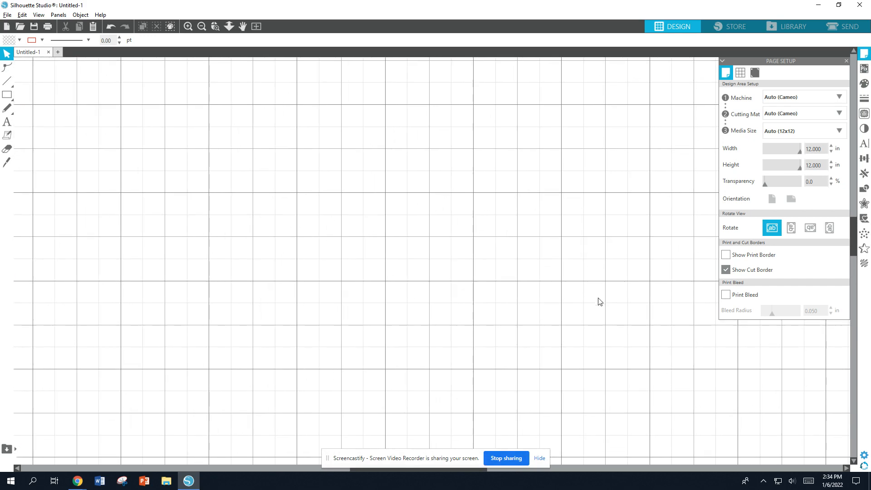
{"action": "scroll", "coordinate": [319, 247], "scroll_direction": "down", "scroll_amount": 3}
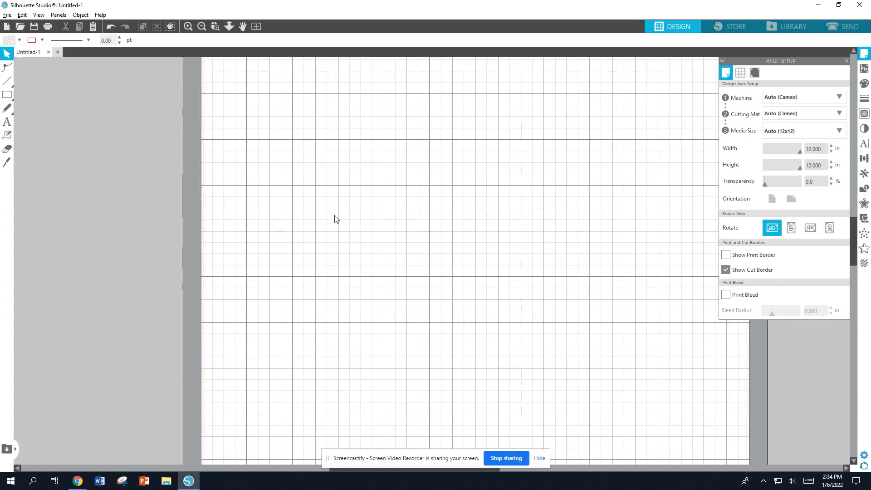
{"action": "scroll", "coordinate": [391, 93], "scroll_direction": "up", "scroll_amount": 2}
{"action": "scroll", "coordinate": [400, 102], "scroll_direction": "up", "scroll_amount": 1}
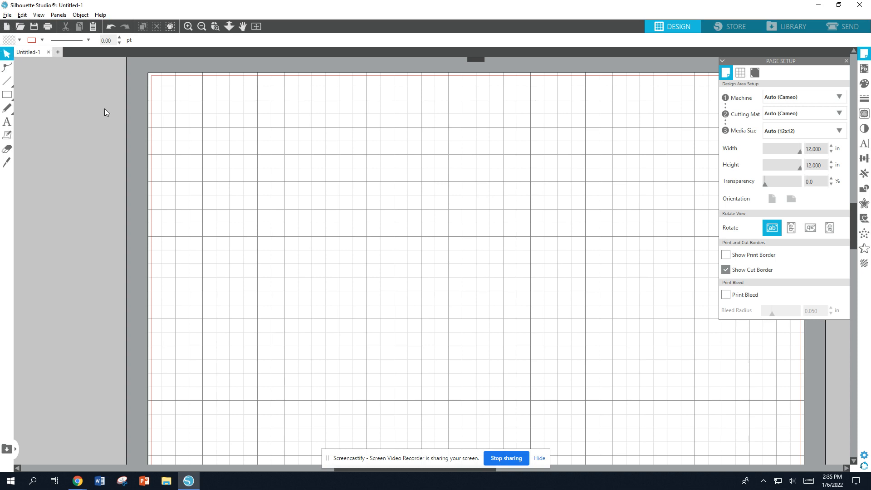
Save the design to the hard drive, naming it with the student's name followed by P6 2022
{"action": "left_click", "coordinate": [8, 14]}
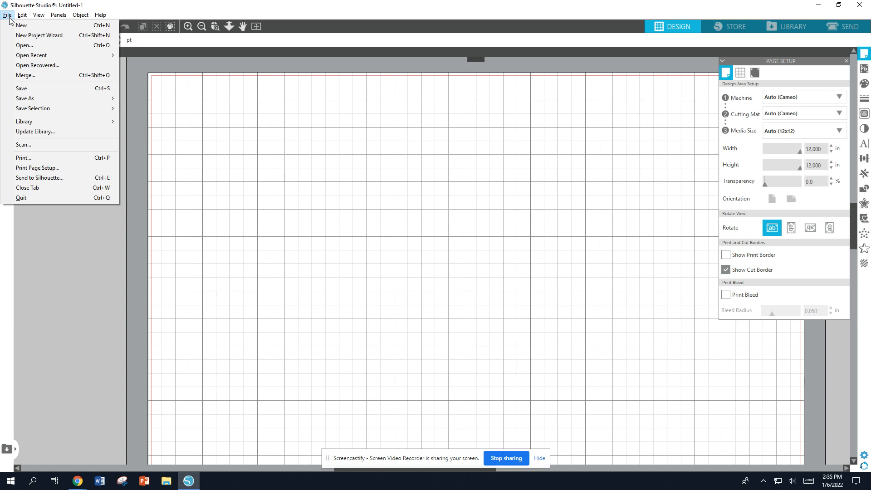
{"action": "mouse_move", "coordinate": [30, 103]}
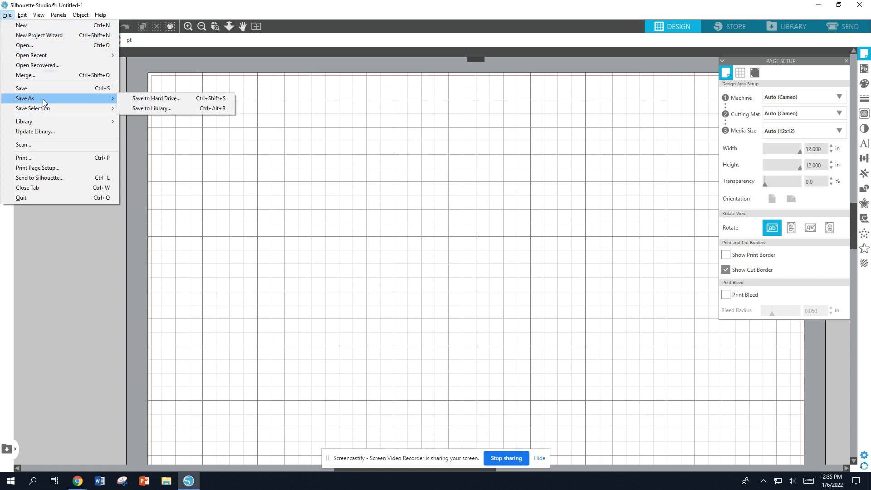
{"action": "left_click", "coordinate": [148, 101]}
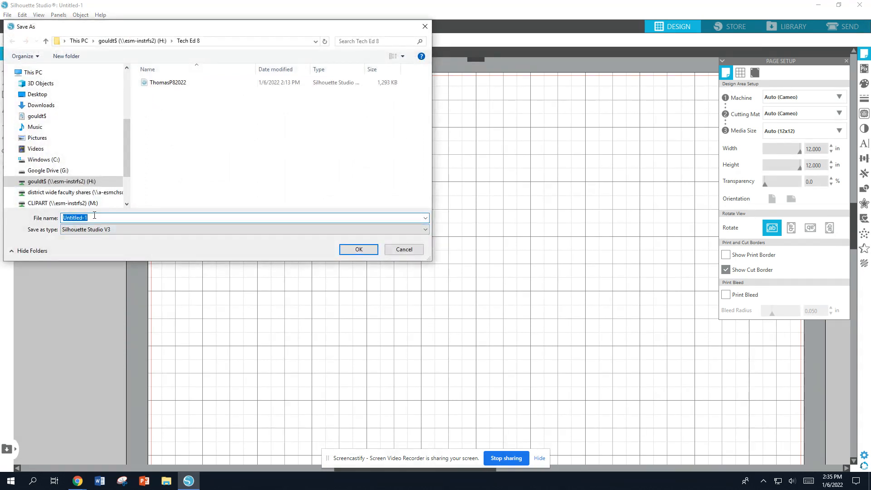
{"action": "type", "text": "ThomasP"}
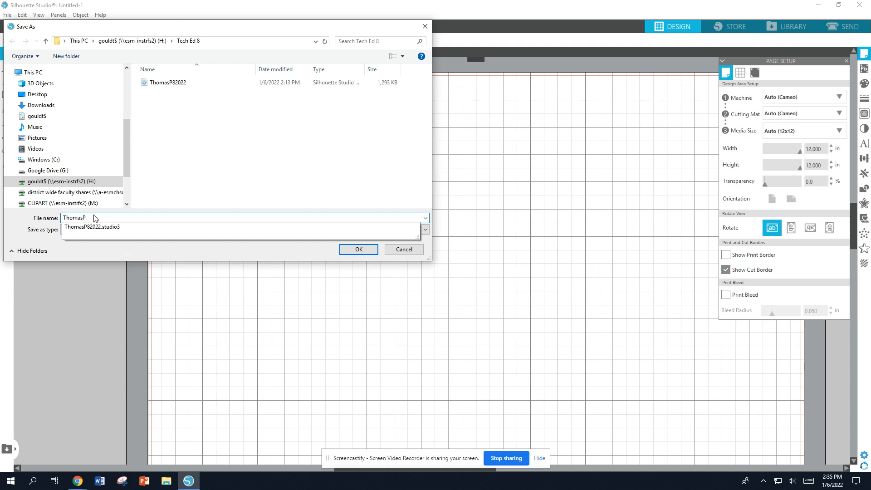
{"action": "type", "text": "6 2022"}
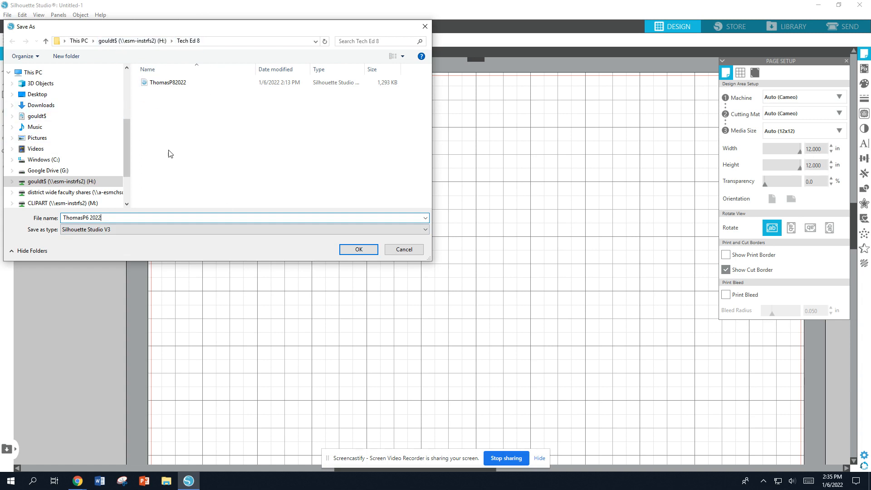
{"action": "left_click", "coordinate": [359, 250]}
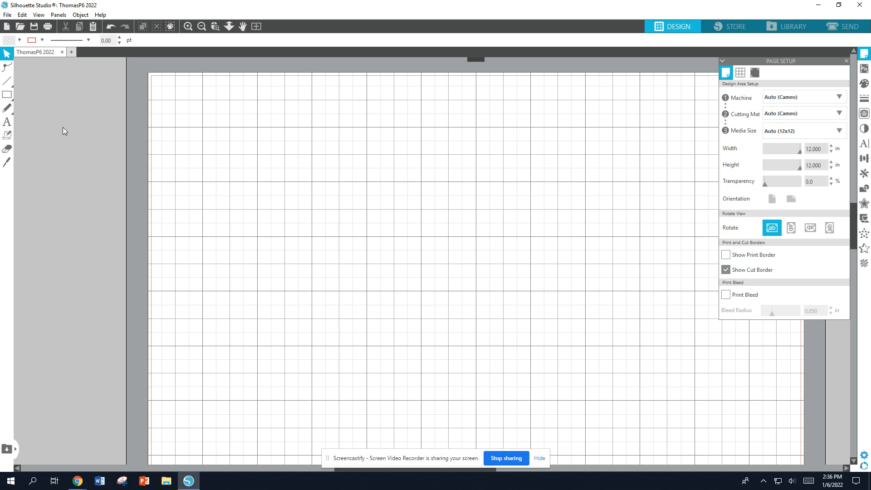
Add a text object with the student's first name near the mat's upper left area
{"action": "left_click", "coordinate": [6, 123]}
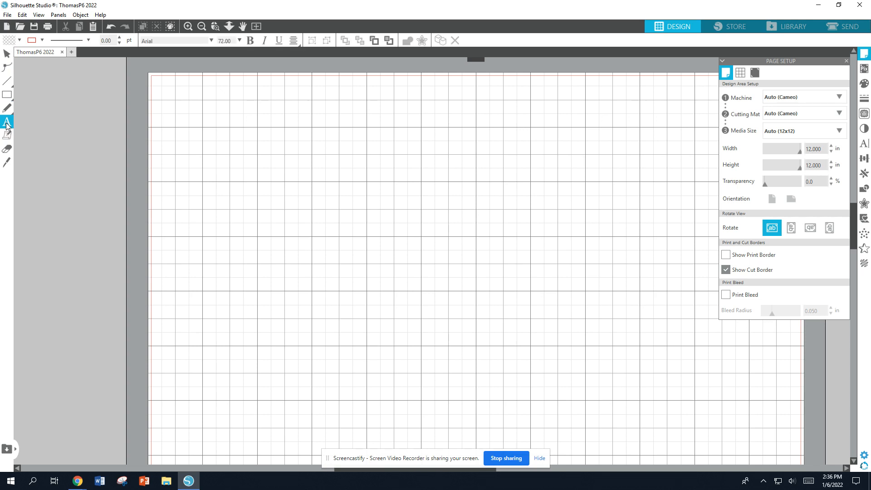
{"action": "left_click", "coordinate": [201, 174]}
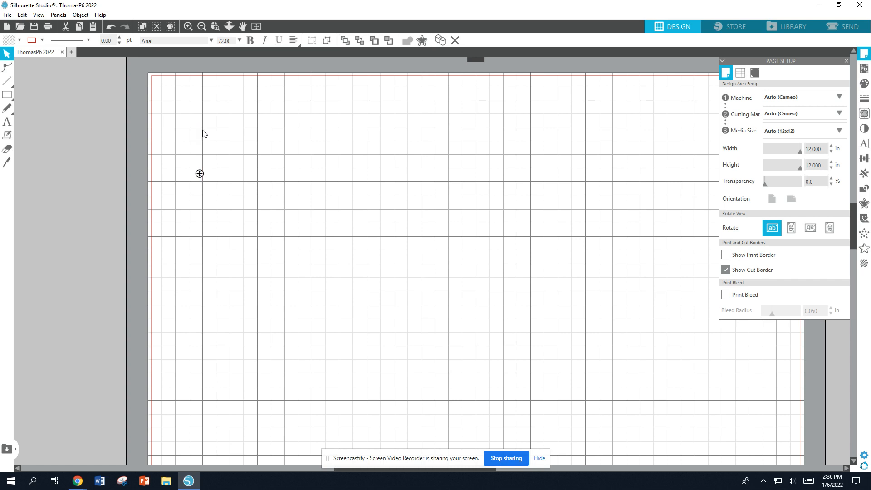
{"action": "type", "text": "Thomas"}
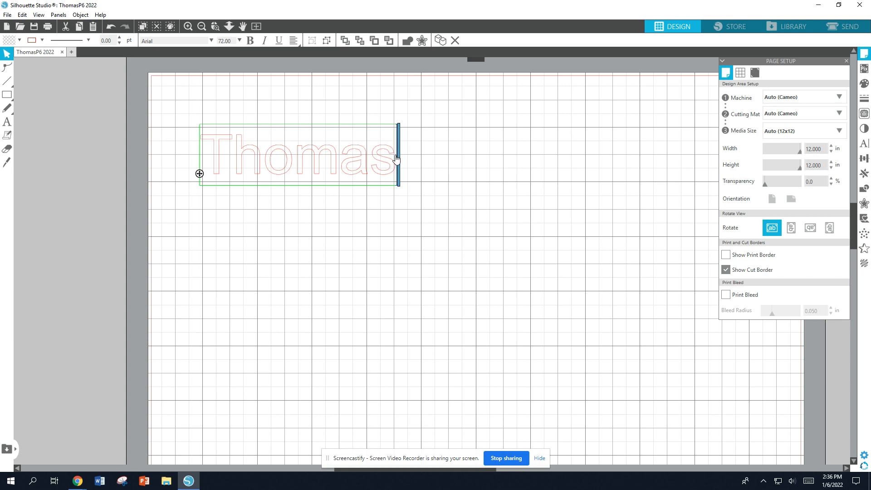
Select the name text and change its font to Magneto
{"action": "left_click_drag", "start_coordinate": [396, 157], "coordinate": [213, 152]}
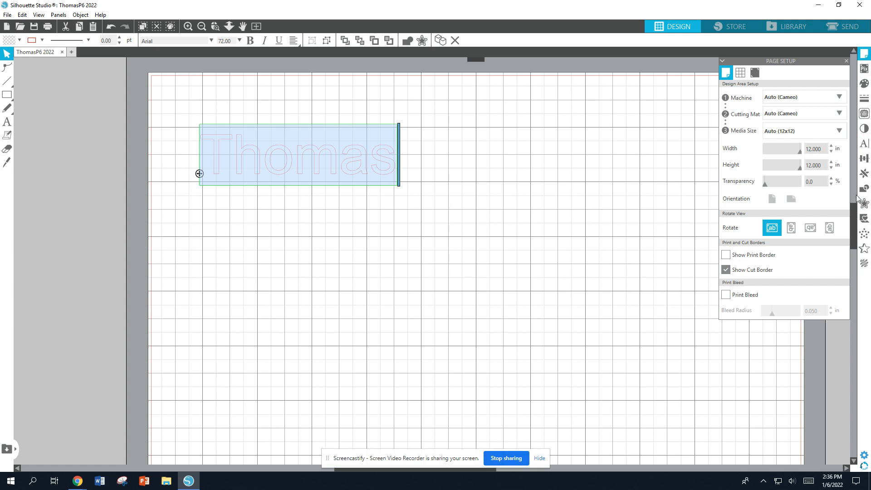
{"action": "left_click", "coordinate": [863, 146]}
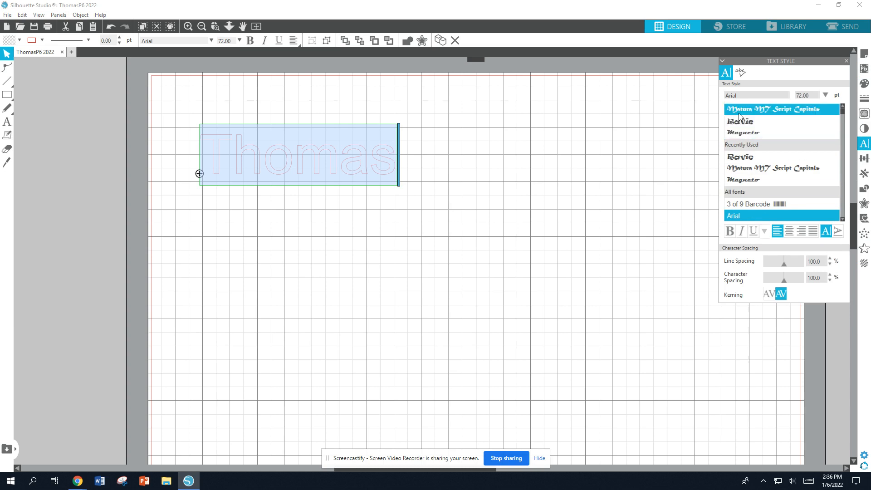
{"action": "scroll", "coordinate": [758, 186], "scroll_direction": "down", "scroll_amount": 8}
{"action": "scroll", "coordinate": [763, 158], "scroll_direction": "down", "scroll_amount": 15}
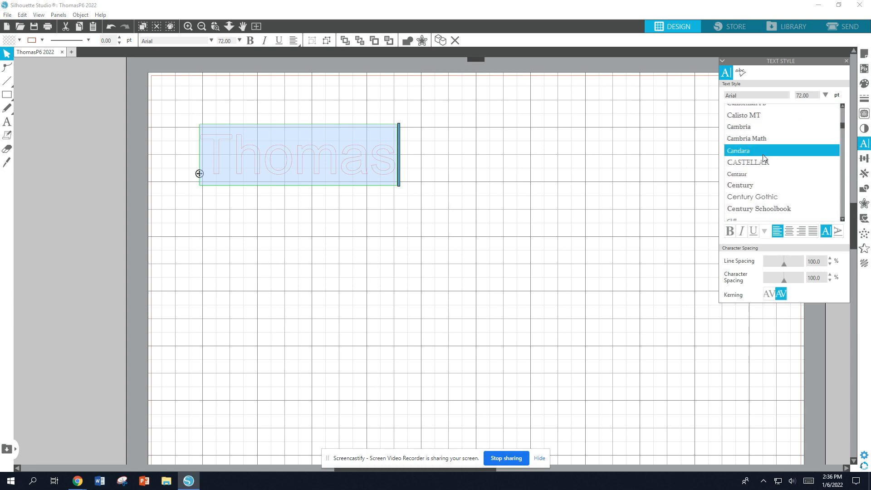
{"action": "scroll", "coordinate": [761, 171], "scroll_direction": "down", "scroll_amount": 7}
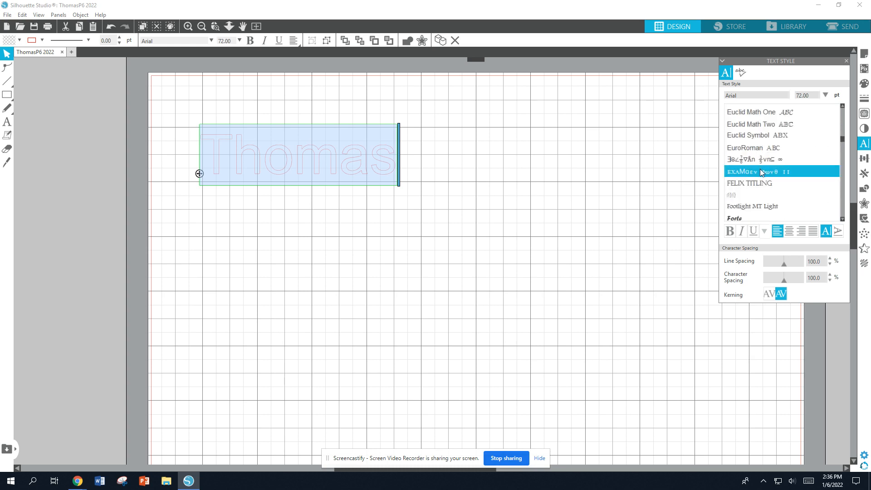
{"action": "scroll", "coordinate": [761, 173], "scroll_direction": "down", "scroll_amount": 20}
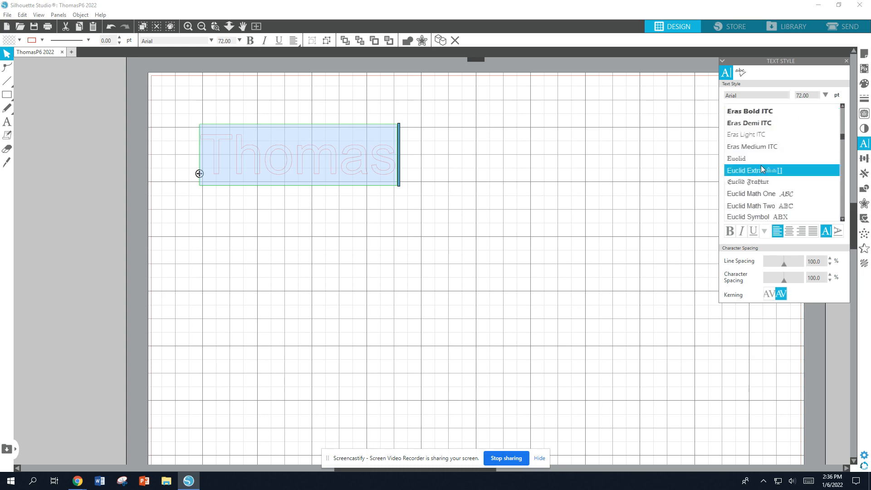
{"action": "scroll", "coordinate": [750, 151], "scroll_direction": "down", "scroll_amount": 3}
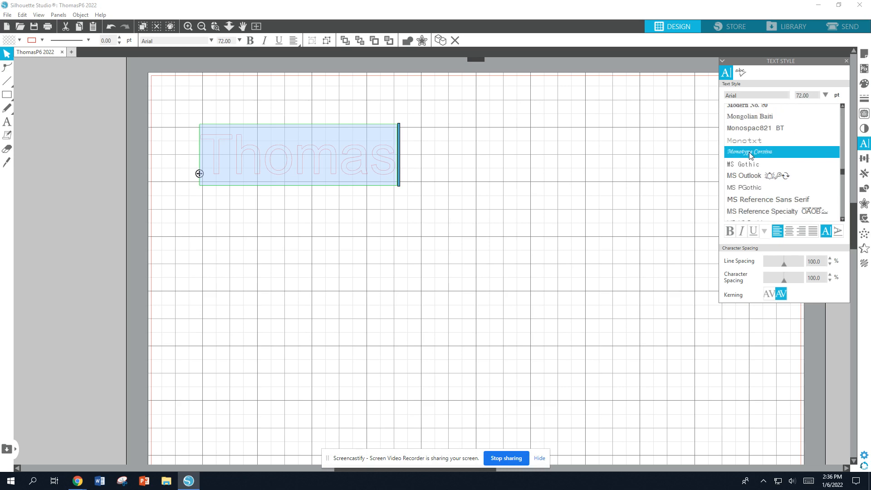
{"action": "scroll", "coordinate": [749, 155], "scroll_direction": "up", "scroll_amount": 5}
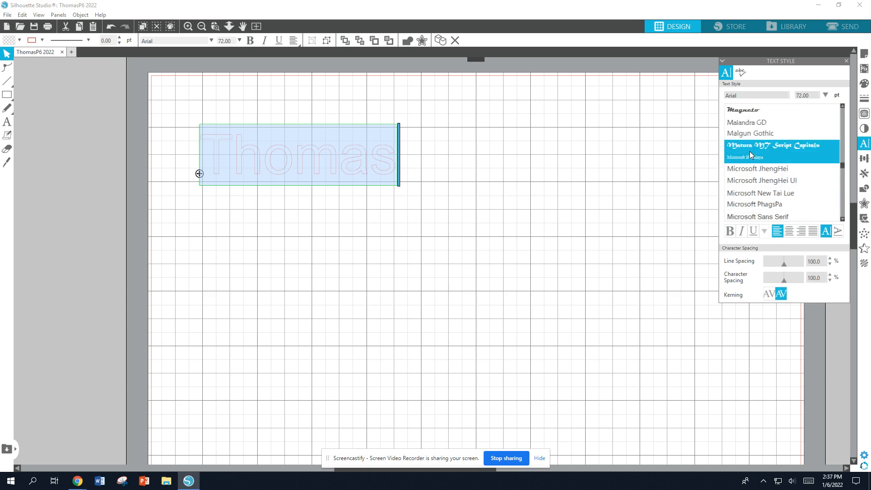
{"action": "left_click", "coordinate": [751, 116]}
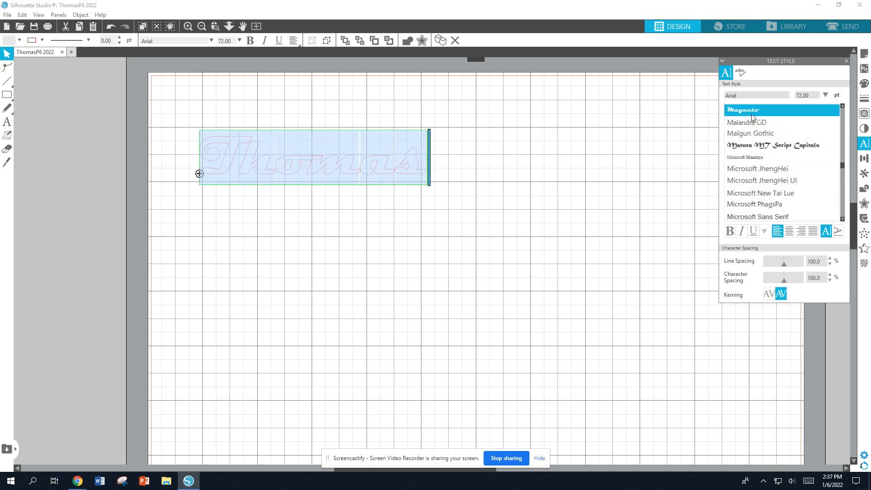
Fill the name text with a blue colour
{"action": "left_click", "coordinate": [864, 84]}
{"action": "left_click", "coordinate": [732, 132]}
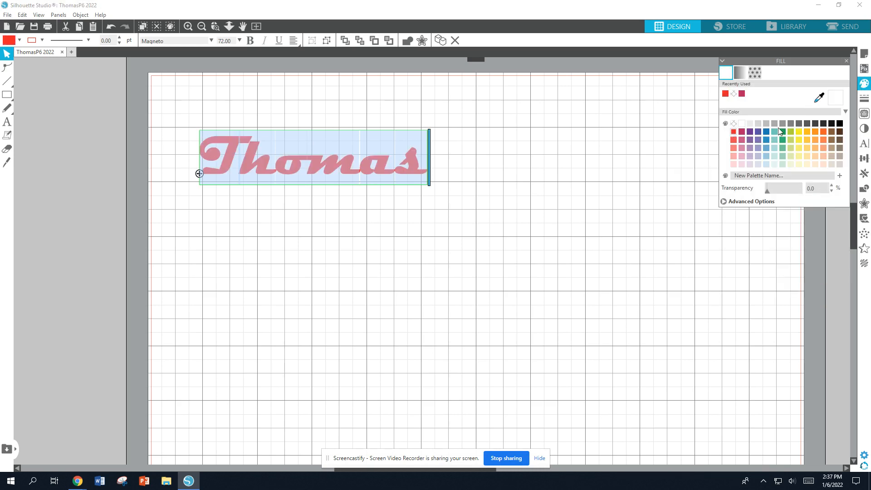
{"action": "left_click", "coordinate": [840, 124]}
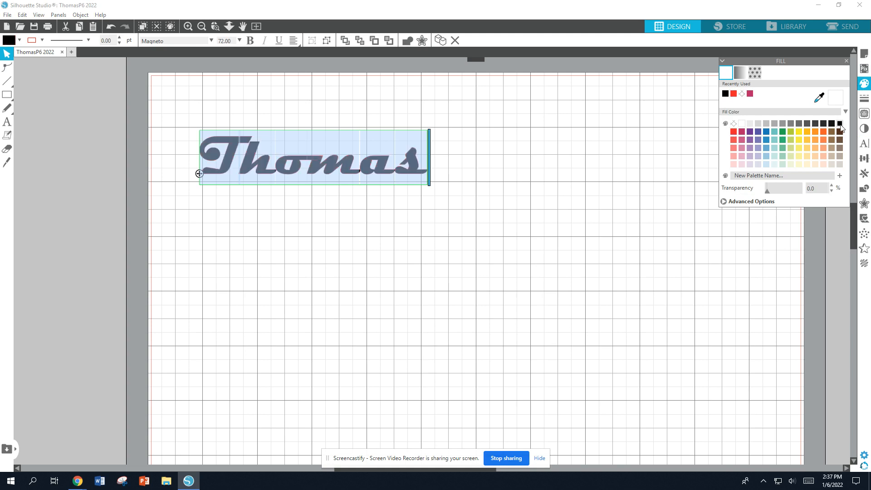
{"action": "left_click", "coordinate": [767, 133]}
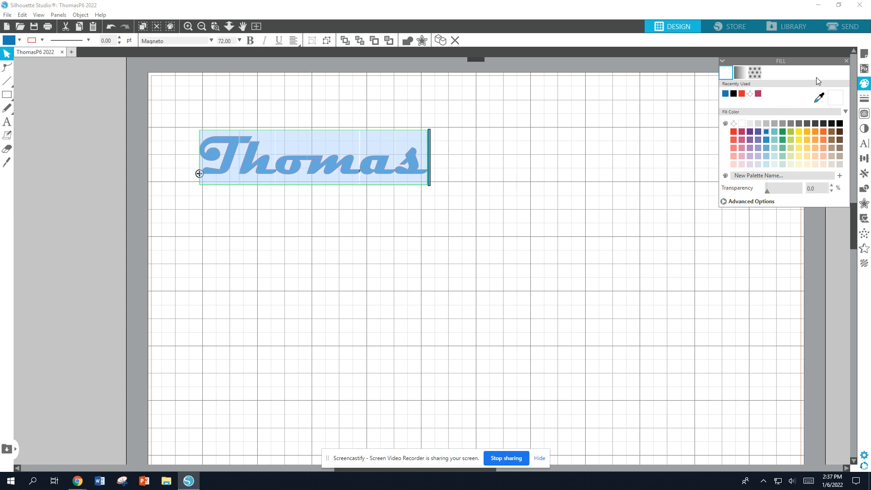
Change the name's font to Matura MT Script Capitals
{"action": "left_click", "coordinate": [864, 143]}
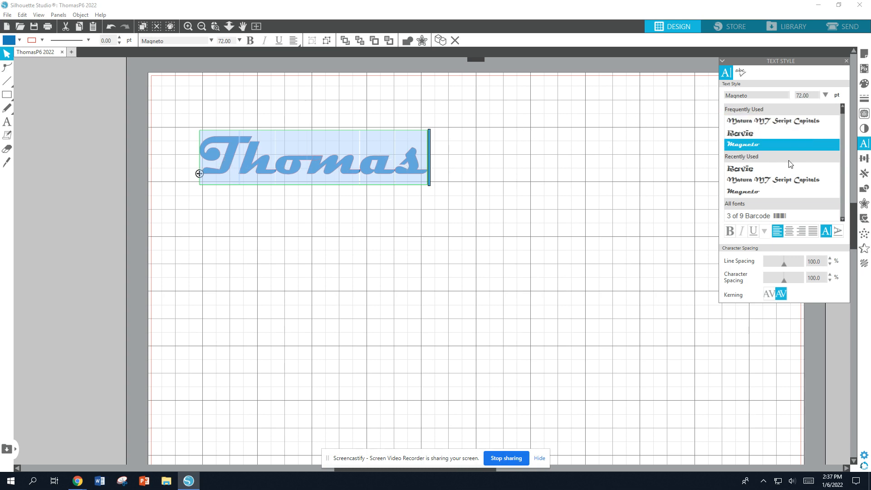
{"action": "left_click", "coordinate": [749, 122]}
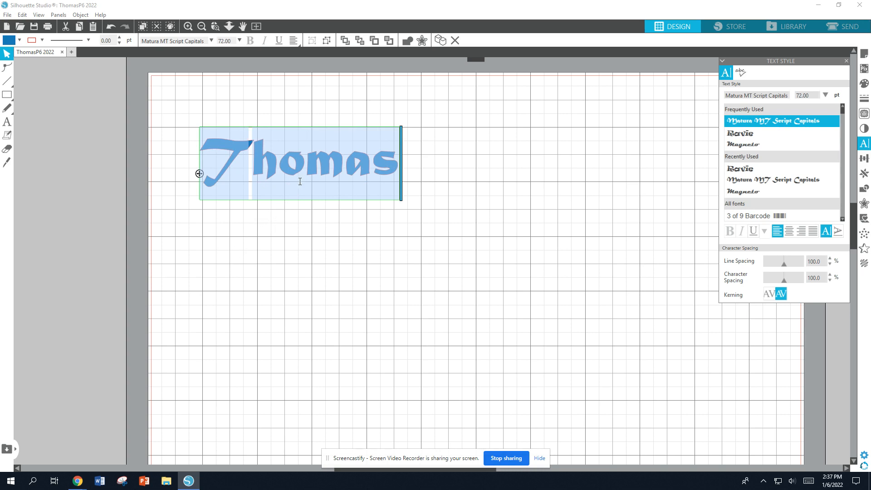
Enlarge the name text to about 6.6 in wide by 2.4 in tall
{"action": "left_click", "coordinate": [298, 210]}
{"action": "left_click", "coordinate": [315, 163]}
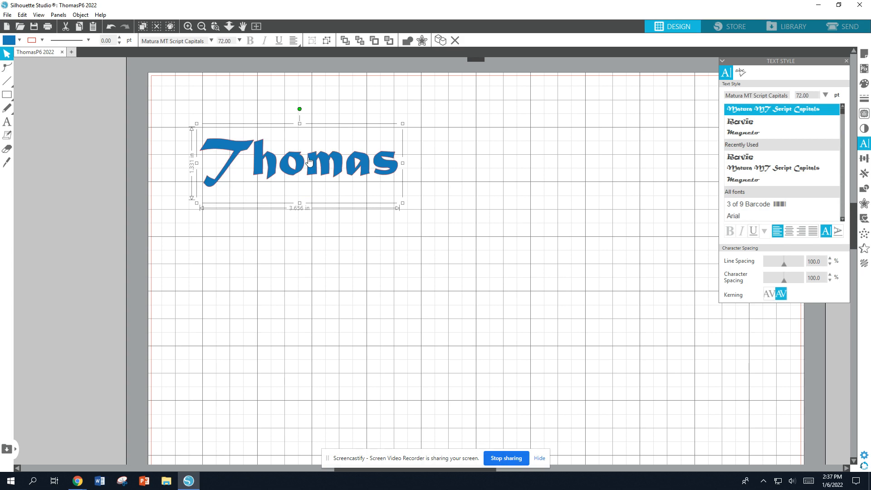
{"action": "left_click_drag", "start_coordinate": [403, 123], "coordinate": [525, 79]}
{"action": "left_click_drag", "start_coordinate": [525, 203], "coordinate": [552, 220]}
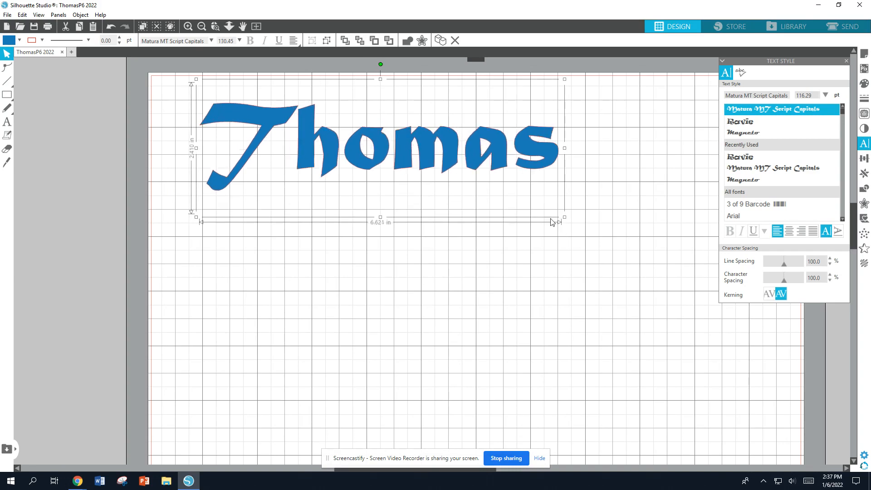
Set only the first letter T of the name to the Ravie font
{"action": "double_click", "coordinate": [408, 168]}
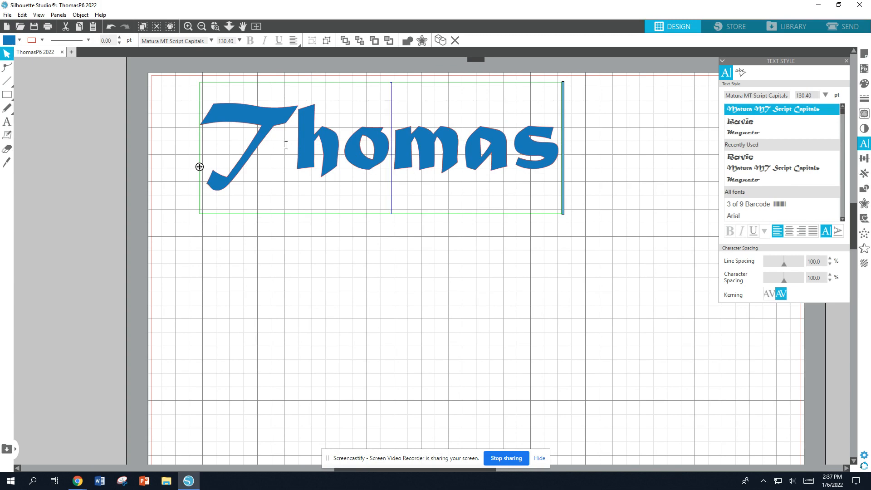
{"action": "left_click_drag", "start_coordinate": [287, 147], "coordinate": [236, 142]}
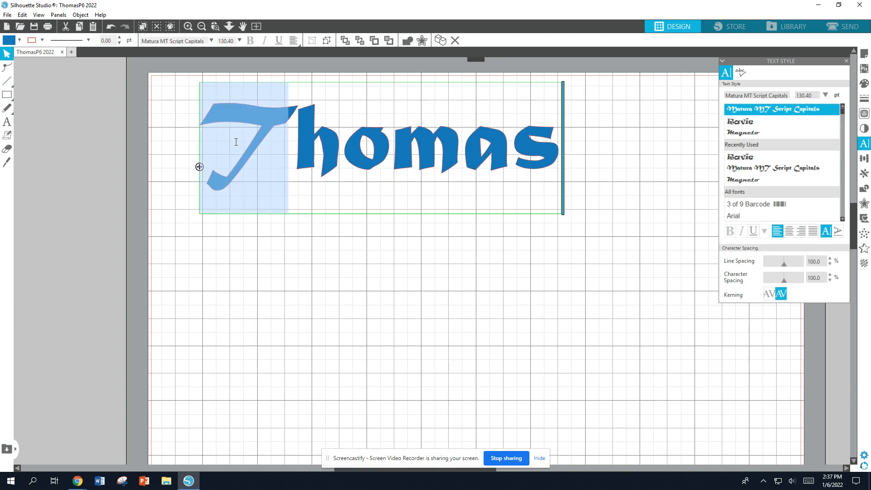
{"action": "left_click", "coordinate": [748, 120]}
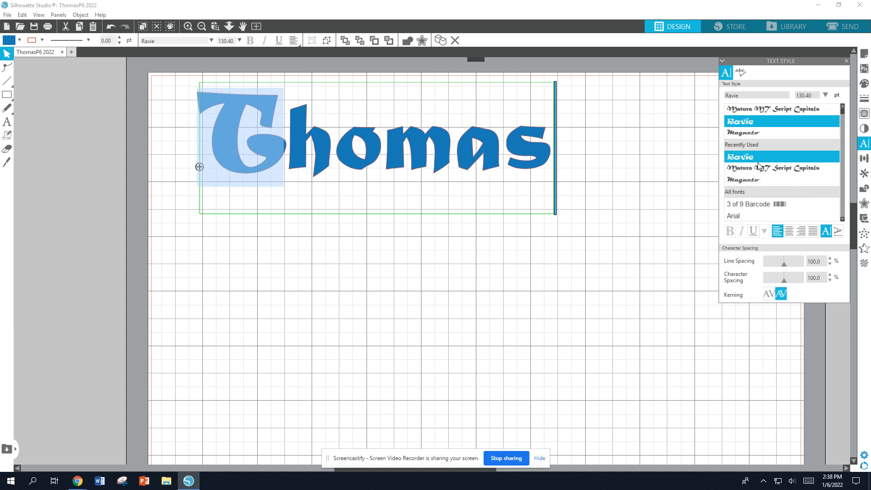
{"action": "left_click", "coordinate": [760, 179]}
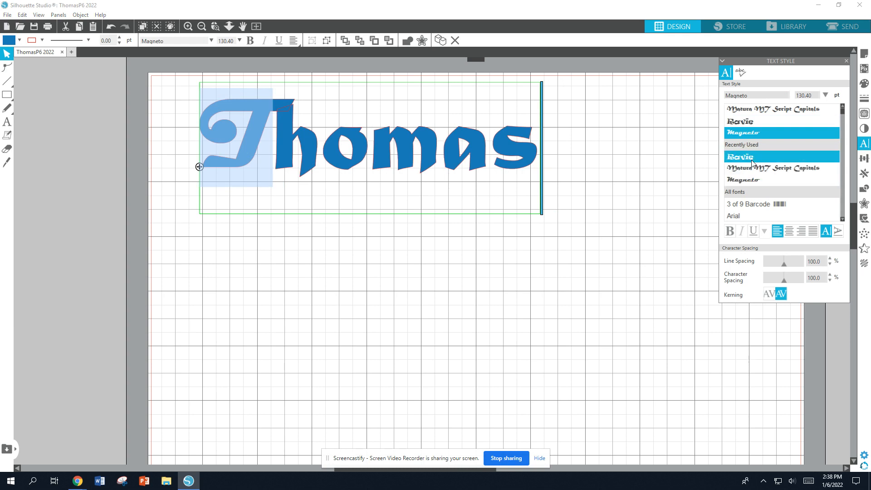
{"action": "left_click", "coordinate": [751, 159]}
{"action": "left_click", "coordinate": [751, 168]}
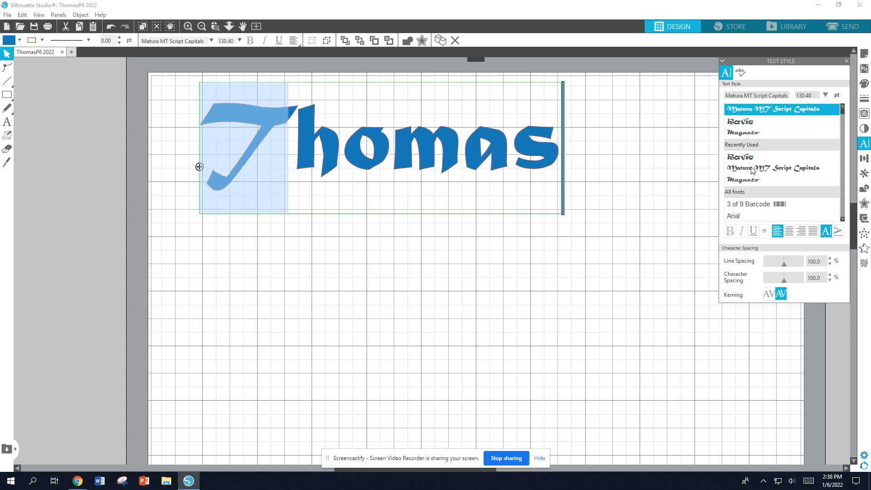
{"action": "left_click", "coordinate": [751, 158]}
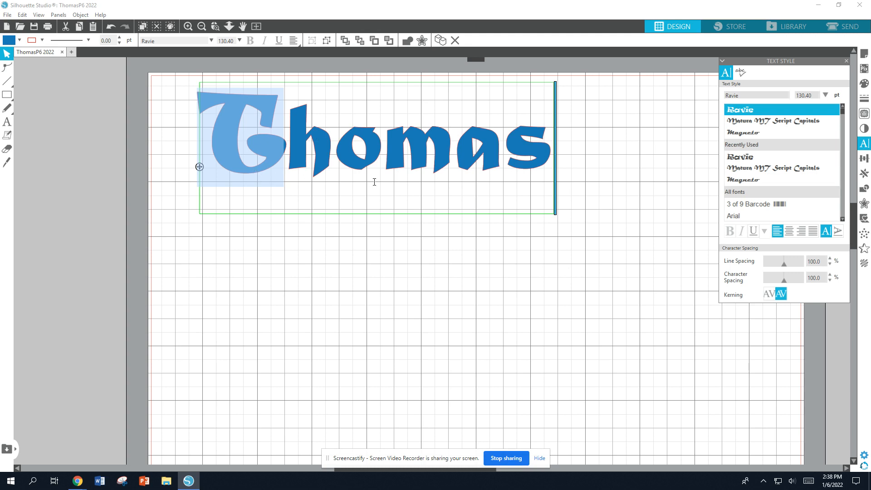
Try fonts from AMGDT through CommercialScript BT on the name text
{"action": "left_click_drag", "start_coordinate": [551, 161], "coordinate": [240, 160]}
{"action": "scroll", "coordinate": [767, 166], "scroll_direction": "up", "scroll_amount": 1}
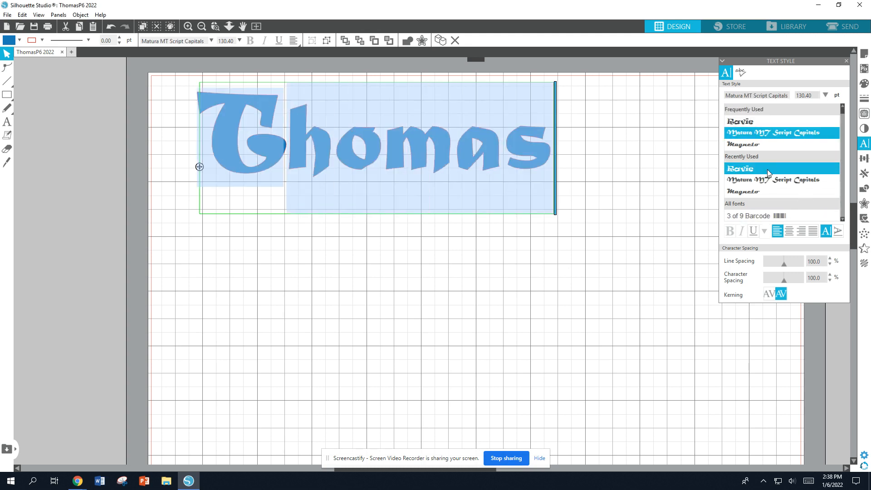
{"action": "scroll", "coordinate": [785, 177], "scroll_direction": "down", "scroll_amount": 4}
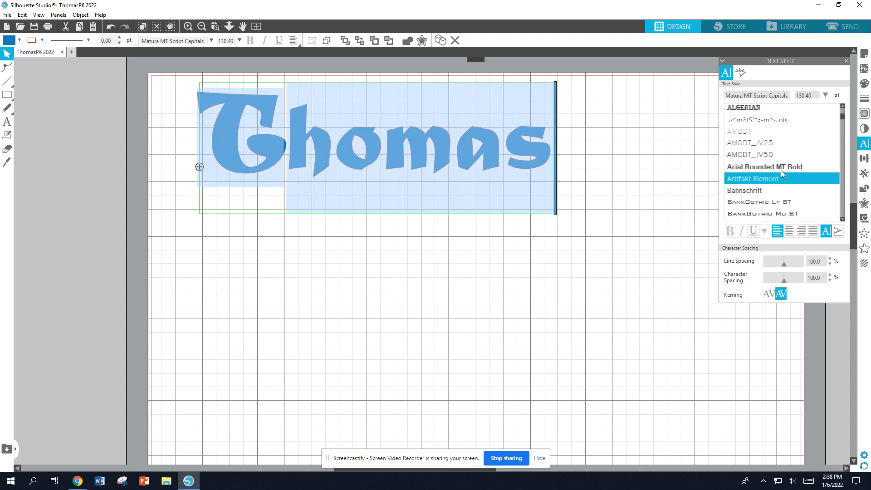
{"action": "left_click", "coordinate": [747, 134]}
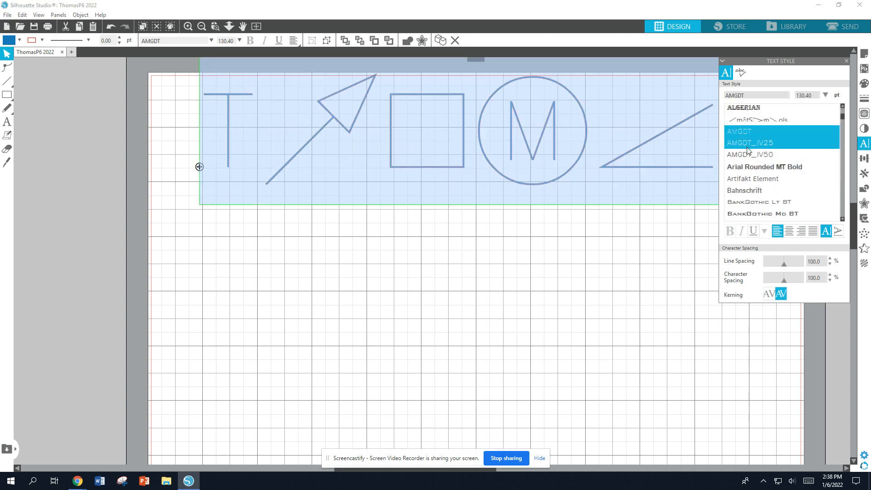
{"action": "left_click", "coordinate": [749, 189]}
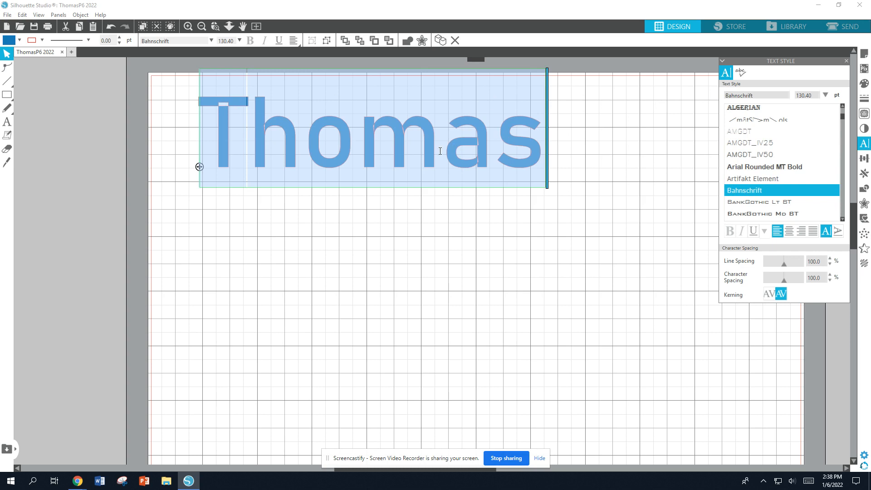
{"action": "scroll", "coordinate": [767, 172], "scroll_direction": "down", "scroll_amount": 2}
{"action": "left_click", "coordinate": [767, 170]}
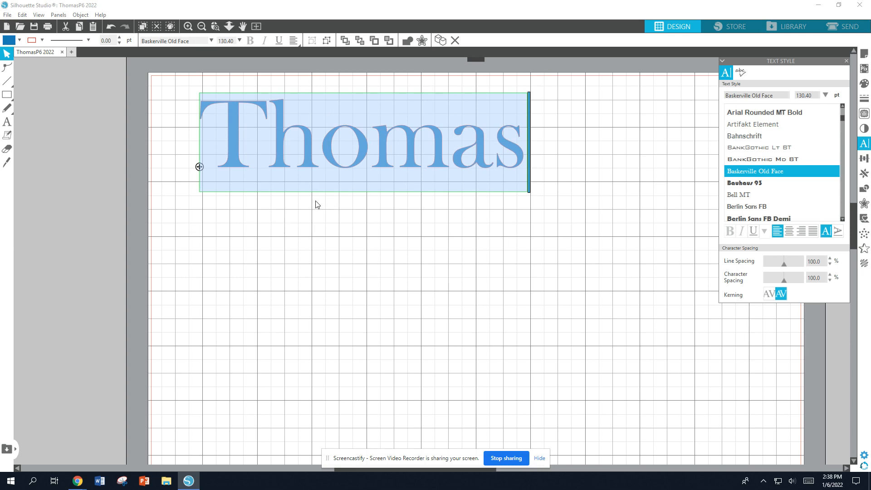
{"action": "scroll", "coordinate": [778, 164], "scroll_direction": "down", "scroll_amount": 3}
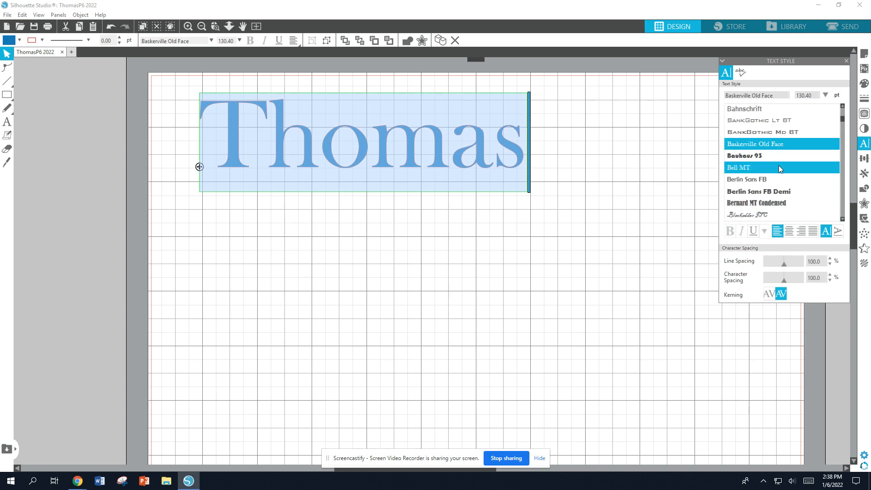
{"action": "scroll", "coordinate": [779, 168], "scroll_direction": "down", "scroll_amount": 3}
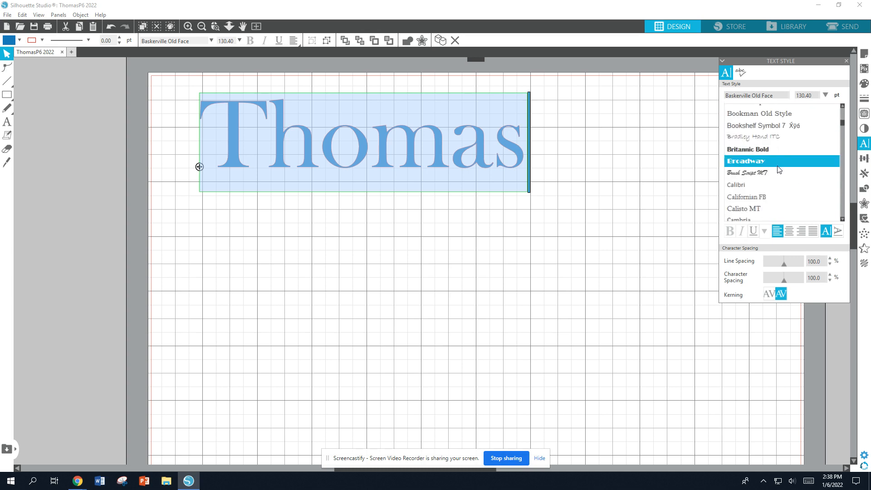
{"action": "left_click", "coordinate": [778, 166]}
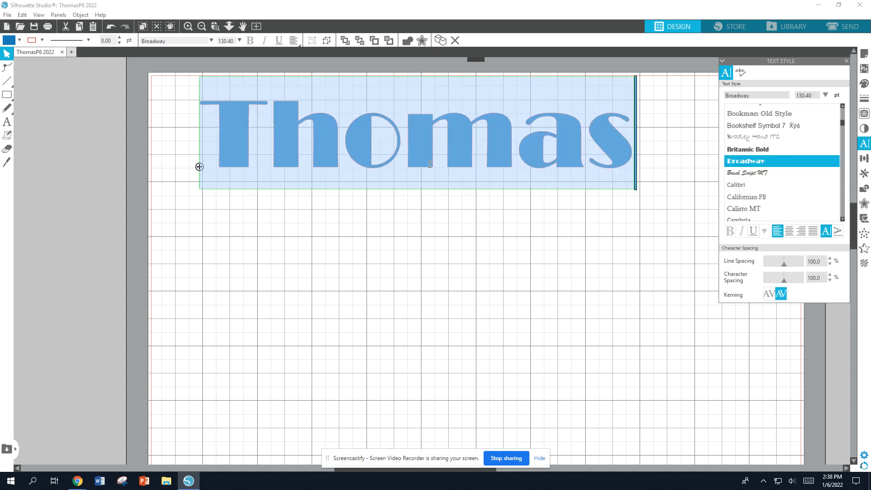
{"action": "scroll", "coordinate": [794, 160], "scroll_direction": "down", "scroll_amount": 6}
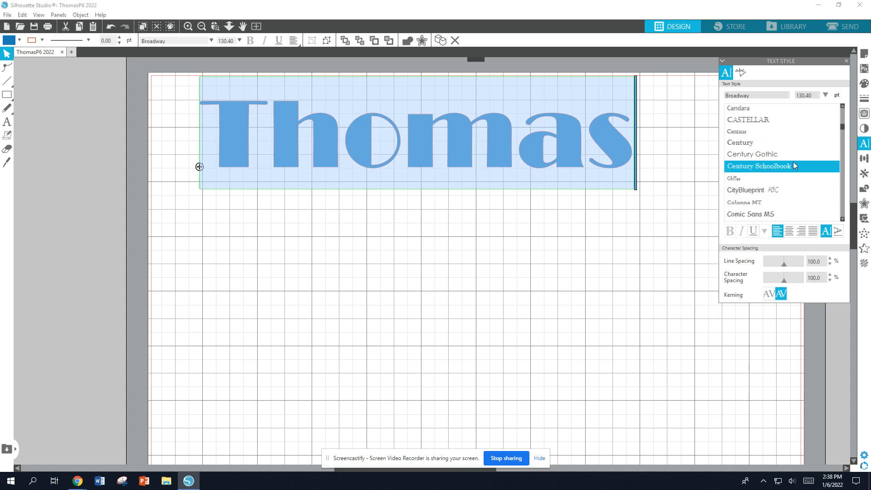
{"action": "left_click", "coordinate": [785, 181]}
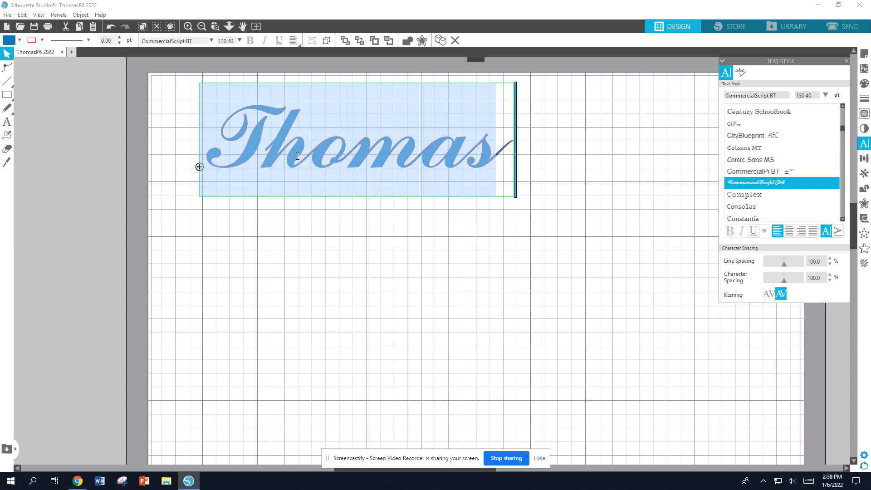
Change the whole name's font to Euclid Math One
{"action": "scroll", "coordinate": [684, 163], "scroll_direction": "down", "scroll_amount": 1}
{"action": "scroll", "coordinate": [776, 161], "scroll_direction": "down", "scroll_amount": 2}
{"action": "scroll", "coordinate": [780, 159], "scroll_direction": "down", "scroll_amount": 2}
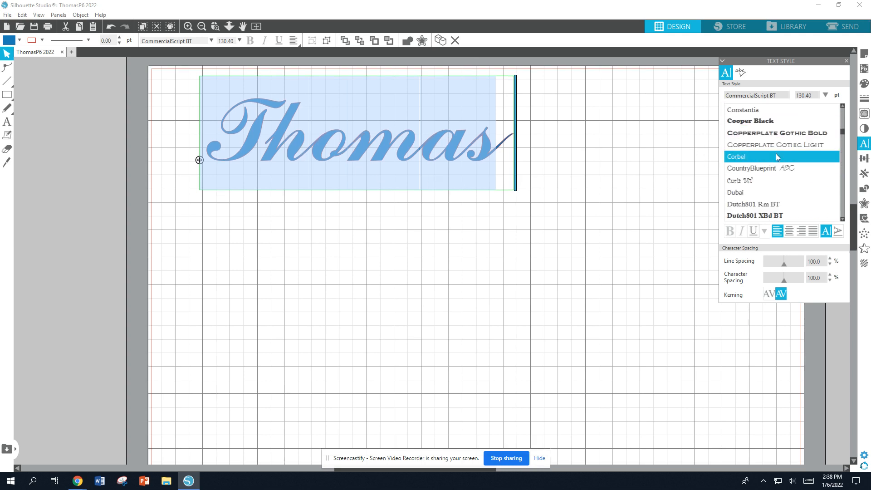
{"action": "left_click", "coordinate": [759, 119]}
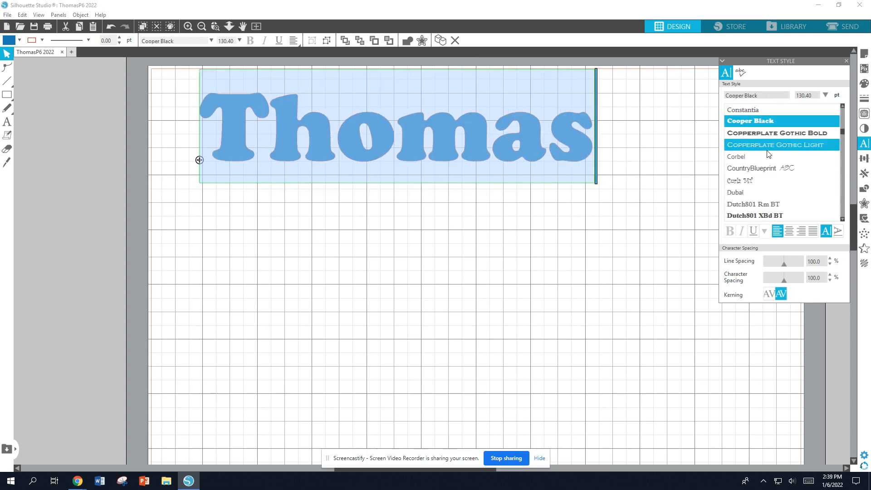
{"action": "left_click", "coordinate": [756, 135]}
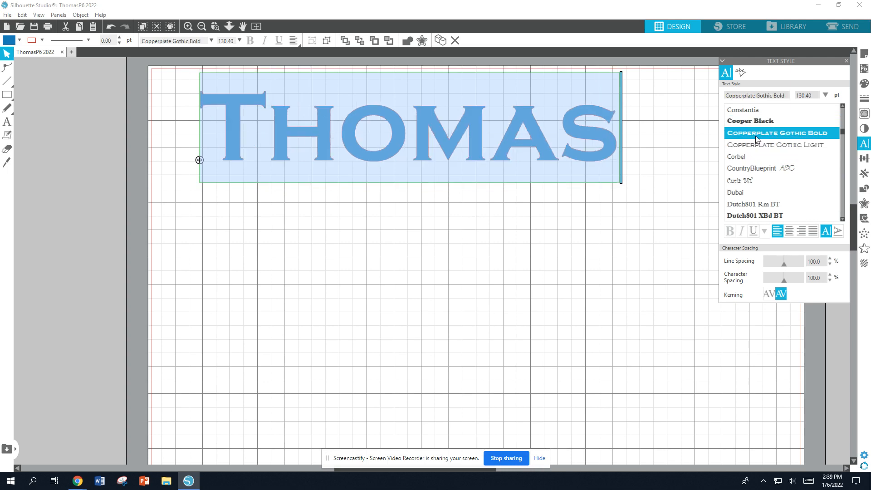
{"action": "scroll", "coordinate": [784, 156], "scroll_direction": "down", "scroll_amount": 1}
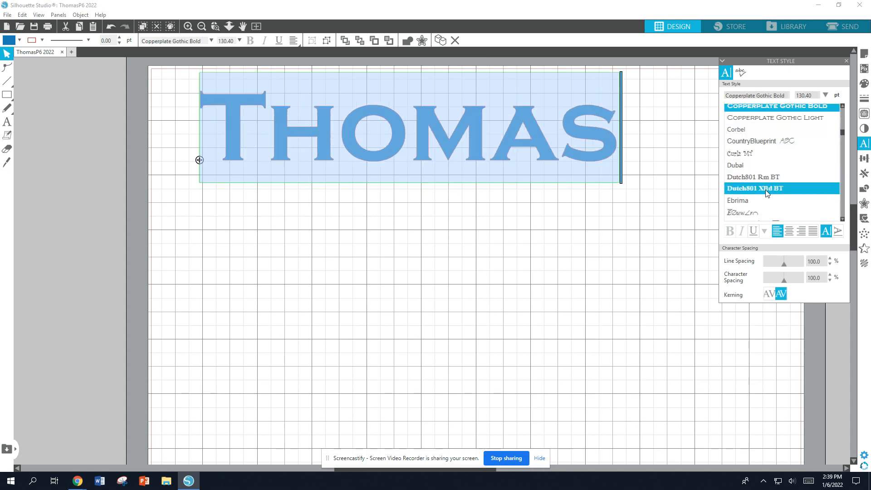
{"action": "left_click", "coordinate": [767, 192]}
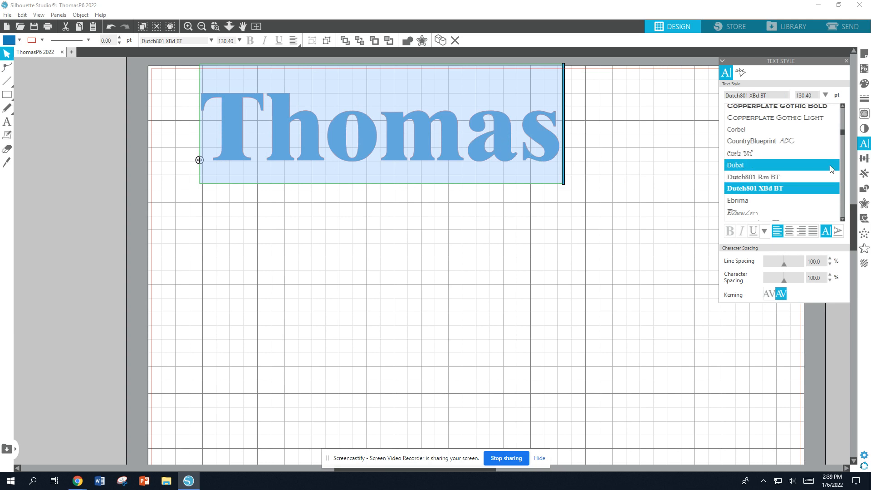
{"action": "scroll", "coordinate": [789, 164], "scroll_direction": "down", "scroll_amount": 3}
{"action": "left_click", "coordinate": [774, 170]}
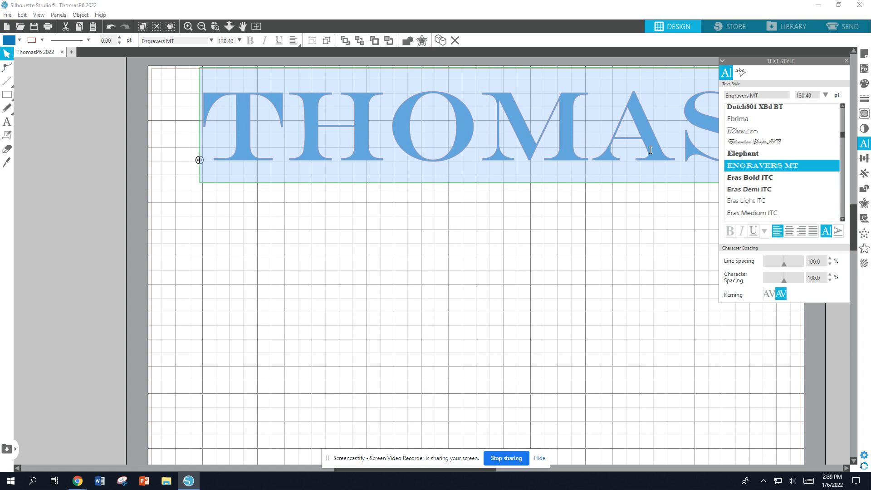
{"action": "left_click", "coordinate": [757, 196]}
{"action": "scroll", "coordinate": [756, 195], "scroll_direction": "down", "scroll_amount": 2}
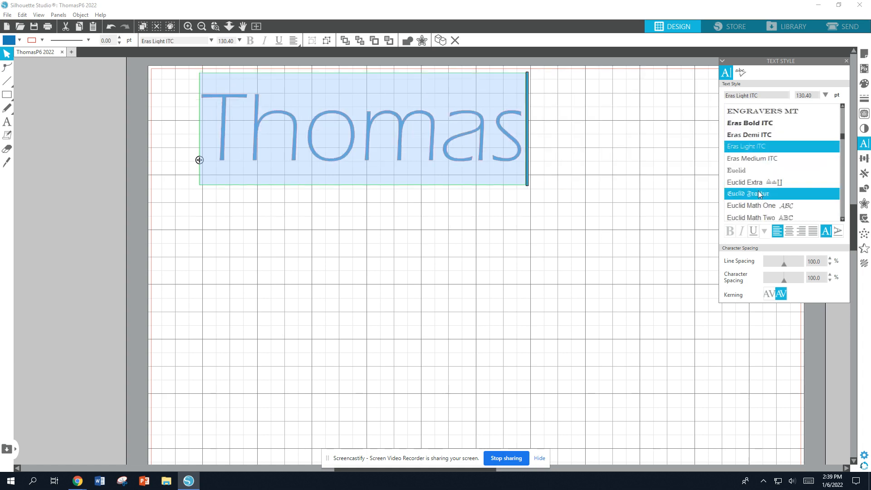
{"action": "left_click", "coordinate": [771, 203]}
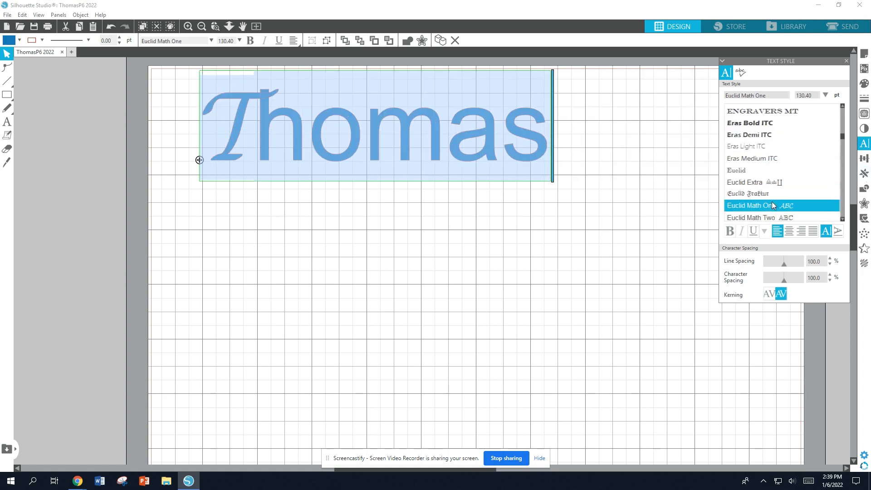
Set the name's character spacing to 85%
{"action": "scroll", "coordinate": [774, 200], "scroll_direction": "down", "scroll_amount": 2}
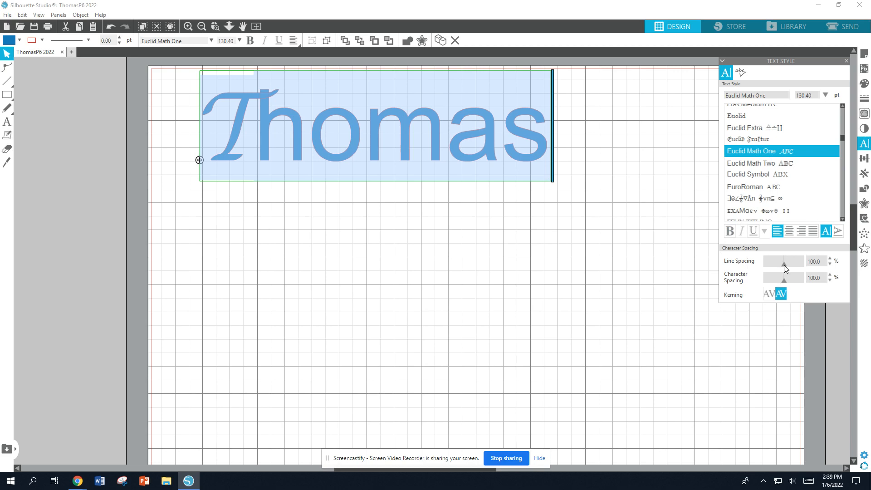
{"action": "left_click", "coordinate": [786, 281]}
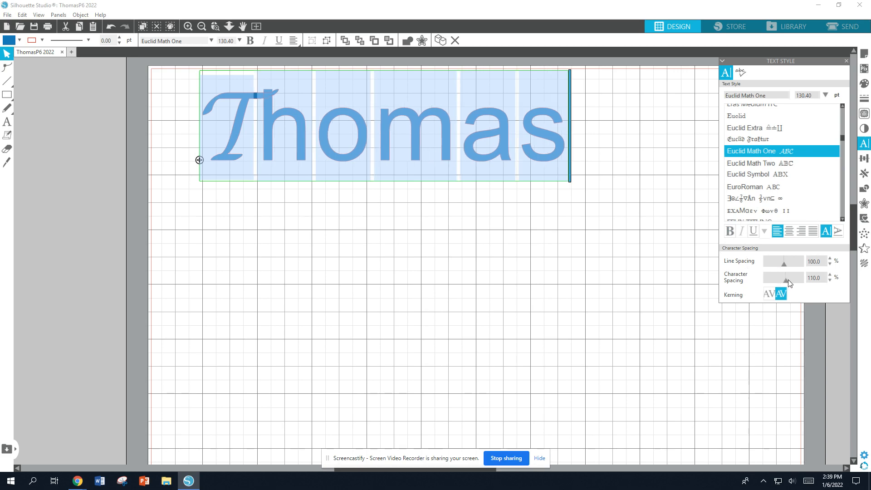
{"action": "left_click_drag", "start_coordinate": [789, 281], "coordinate": [781, 282]}
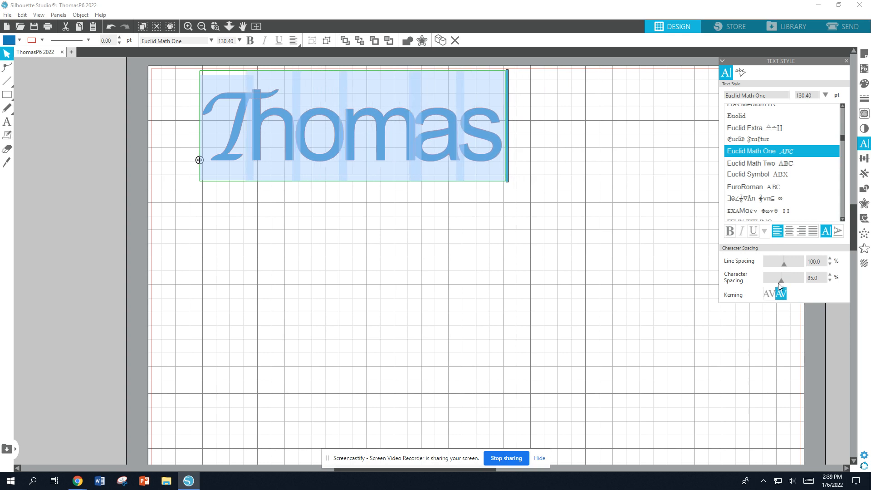